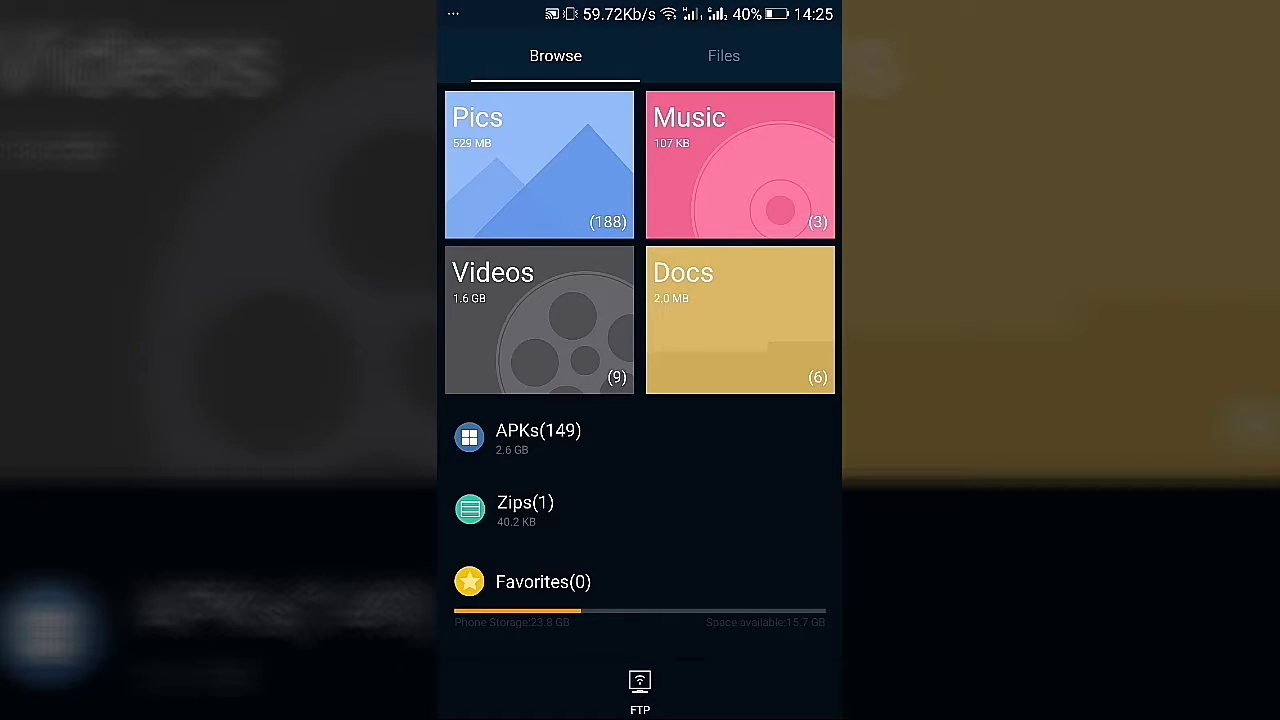
# - In the APKs list, select the 8 Ball Pool APK and start renaming it
pyautogui.click(538, 437)
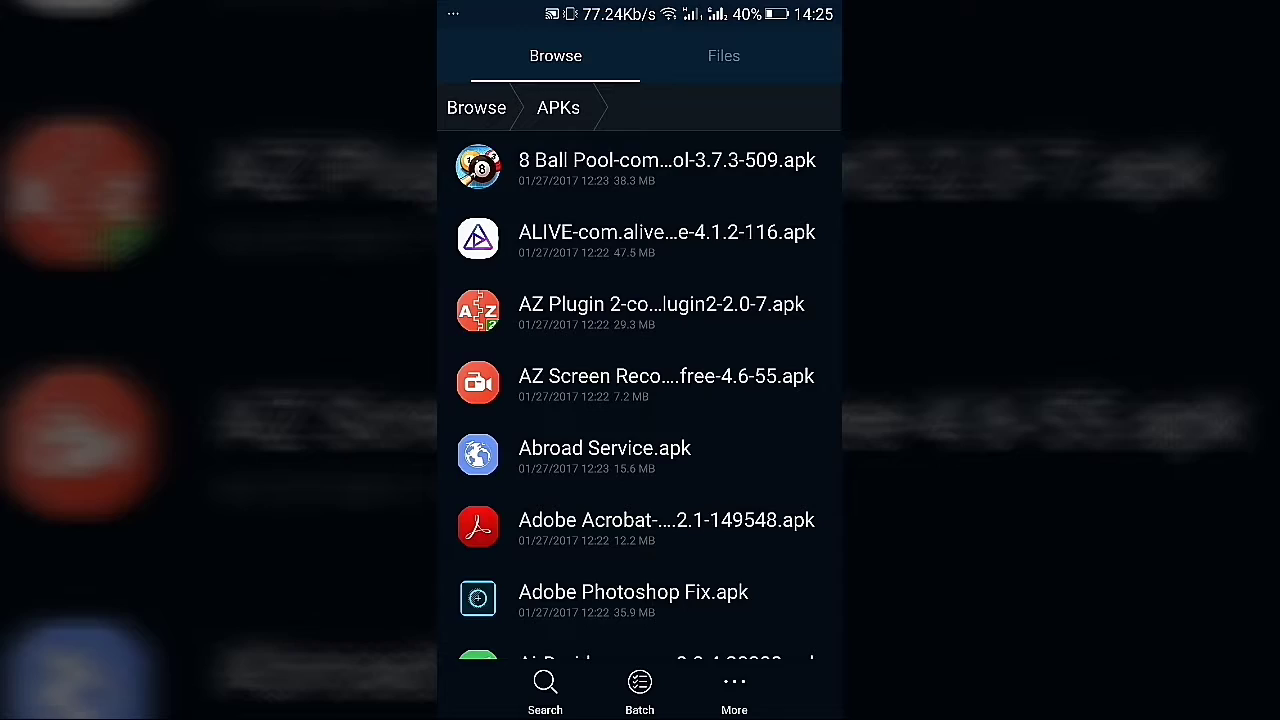
pyautogui.scroll(-5, 640, 390)
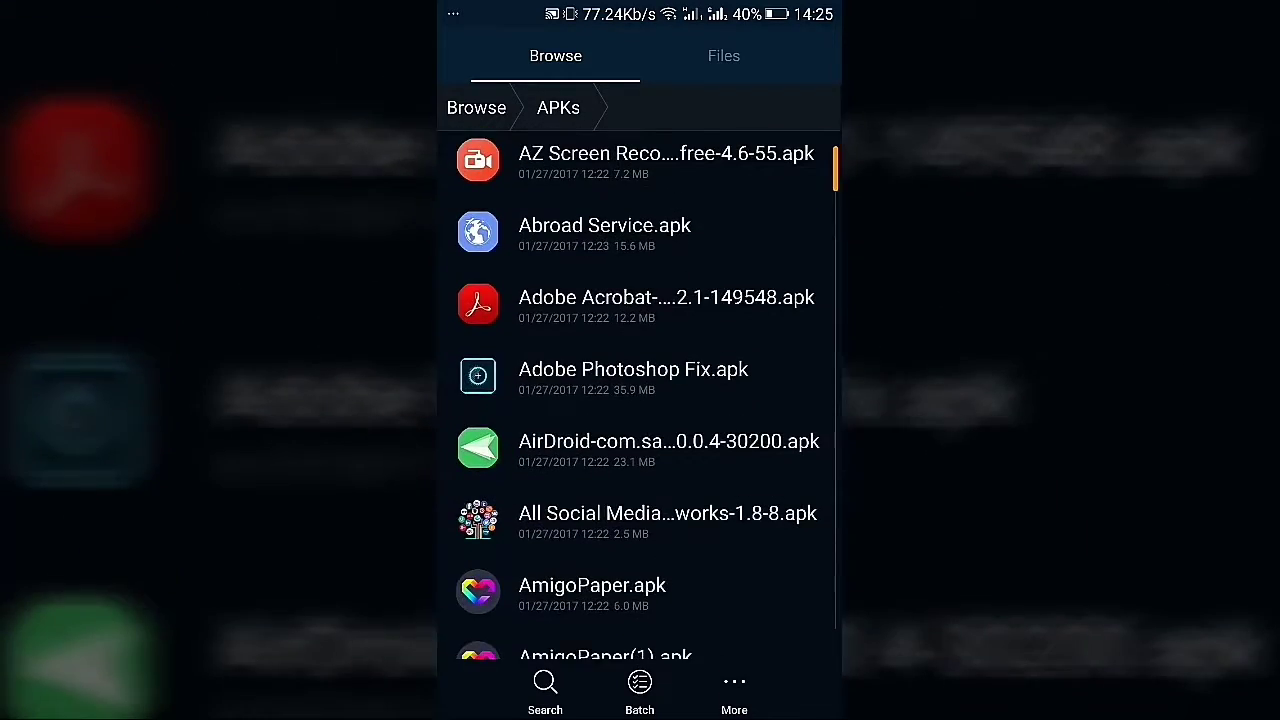
pyautogui.scroll(4, 640, 390)
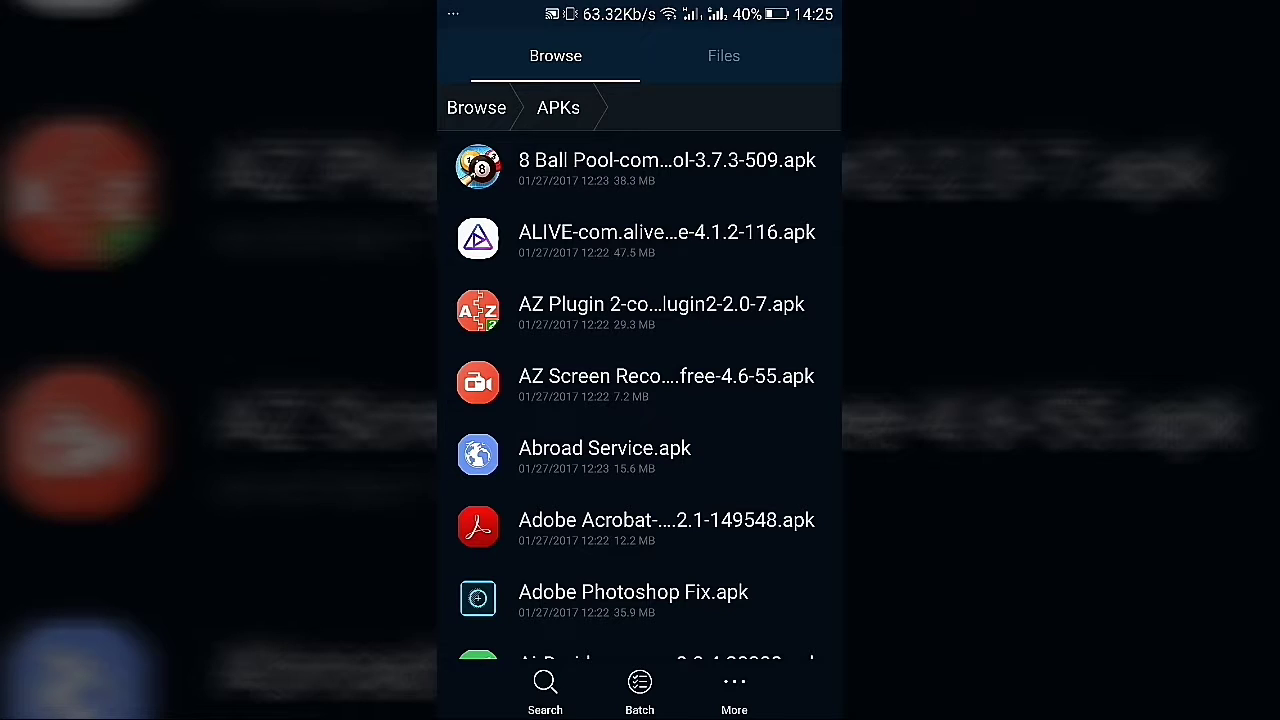
pyautogui.click(640, 166)
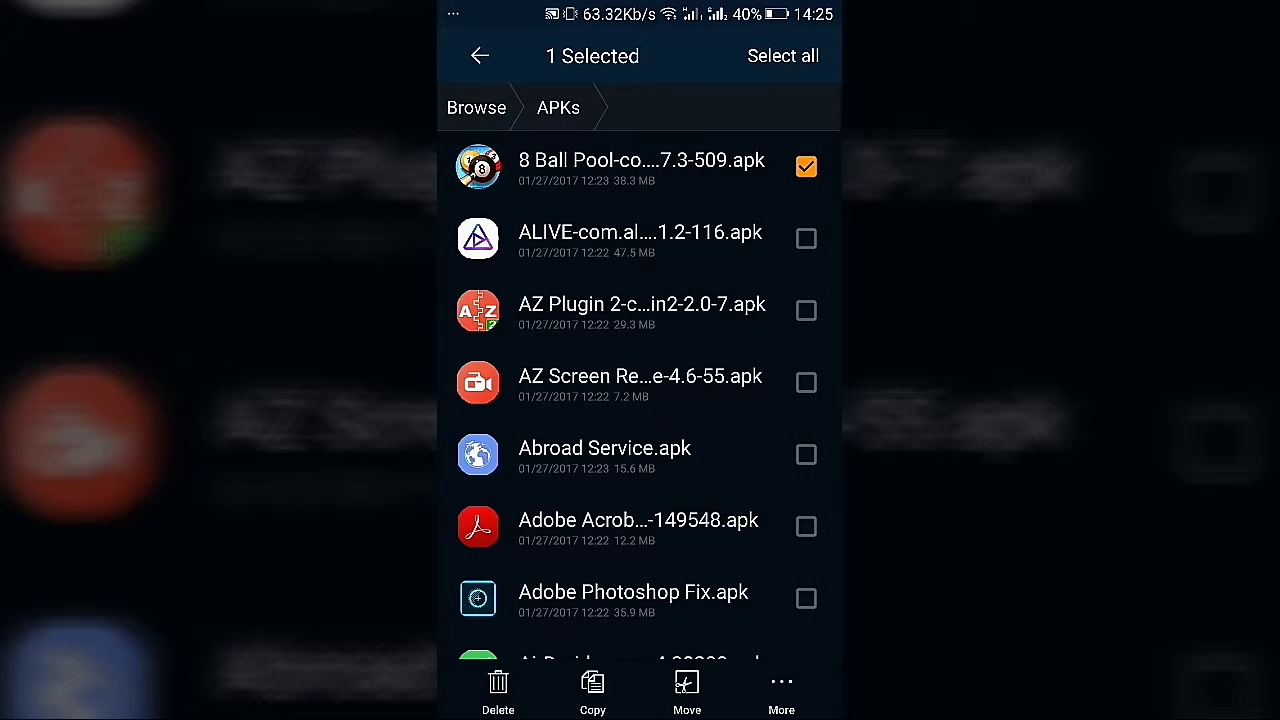
pyautogui.click(781, 690)
pyautogui.scroll(-2, 537, 595)
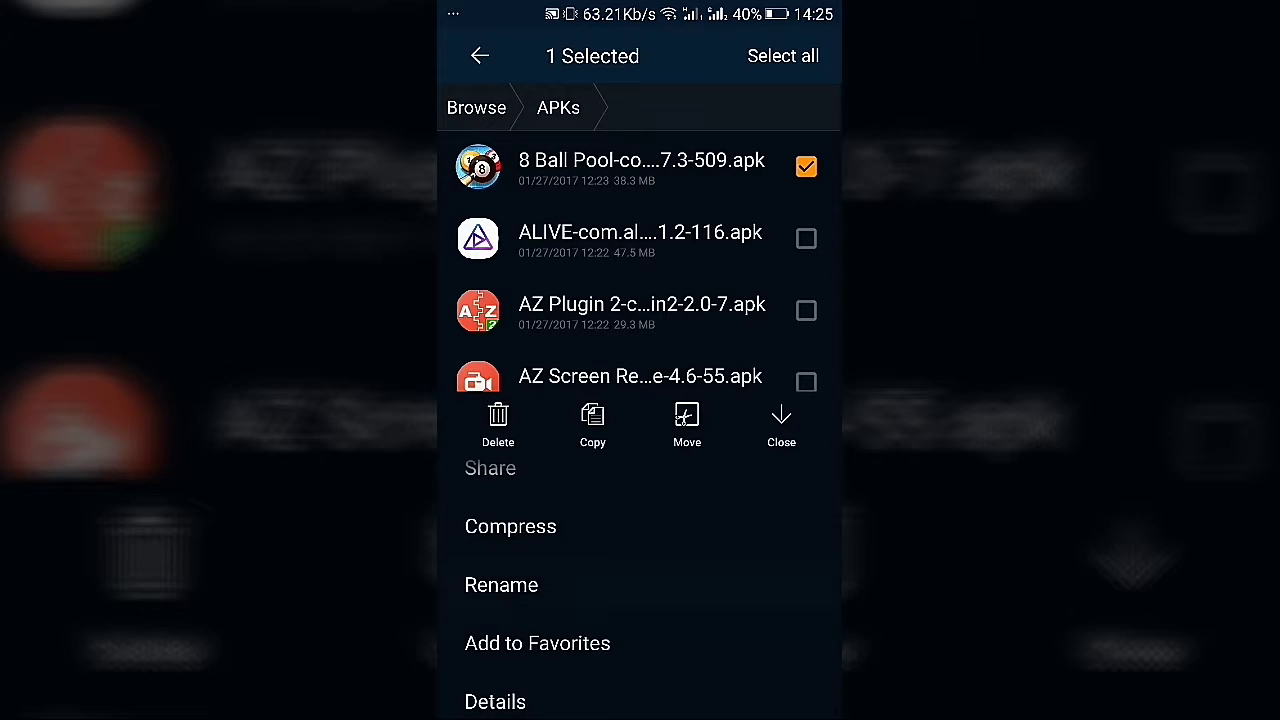
pyautogui.click(501, 585)
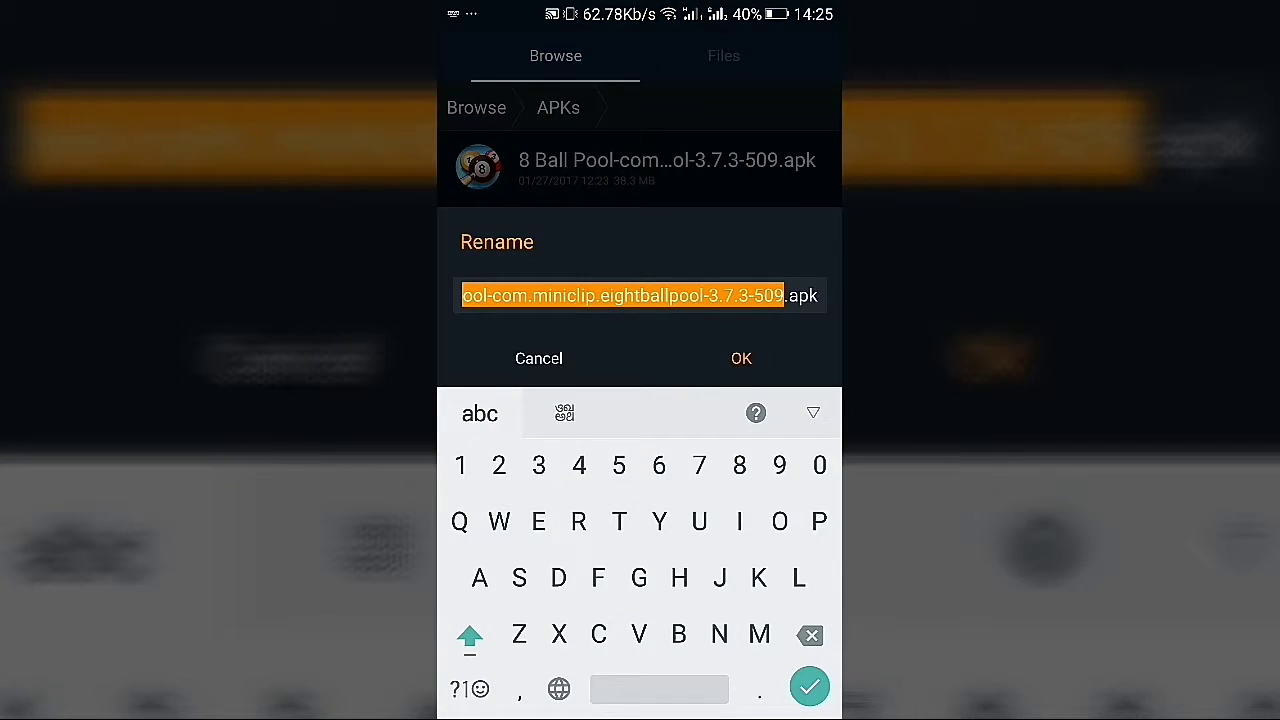
# - Change the 8 Ball Pool file's extension from apk to txt and accept the warning
pyautogui.click(817, 296)
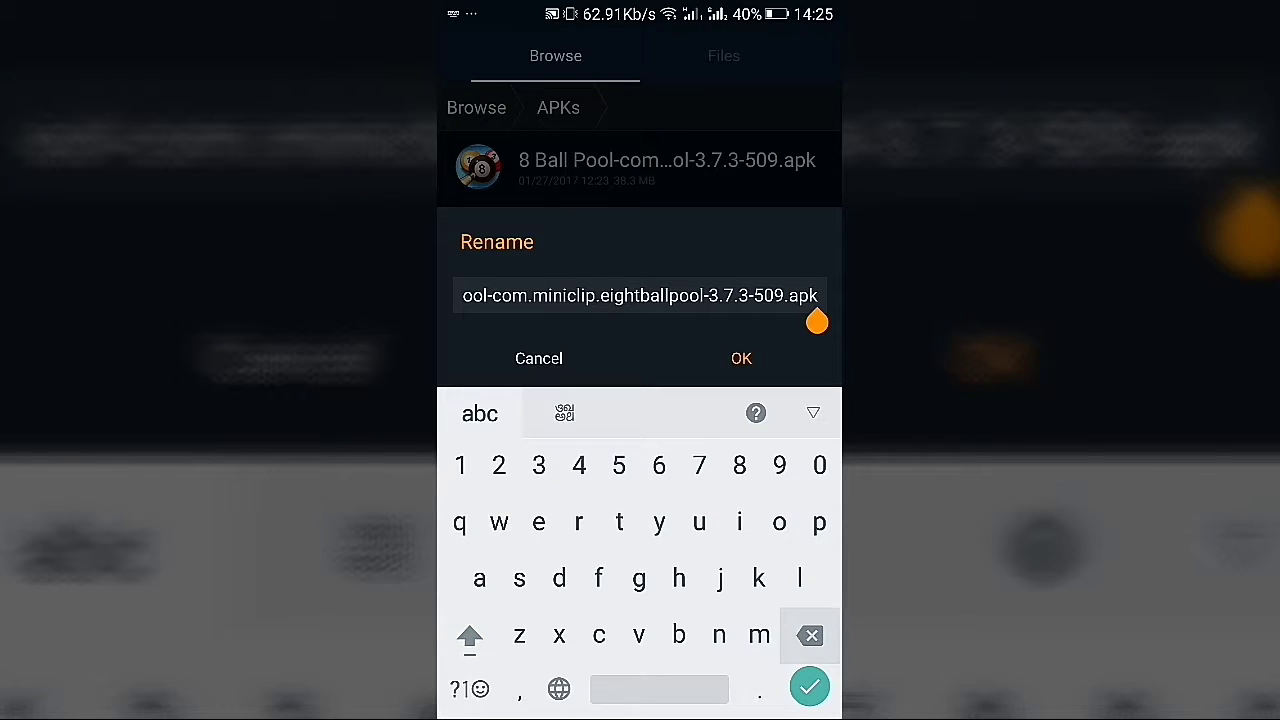
pyautogui.press('BackSpace')
pyautogui.press('BackSpace')
pyautogui.press('BackSpace')
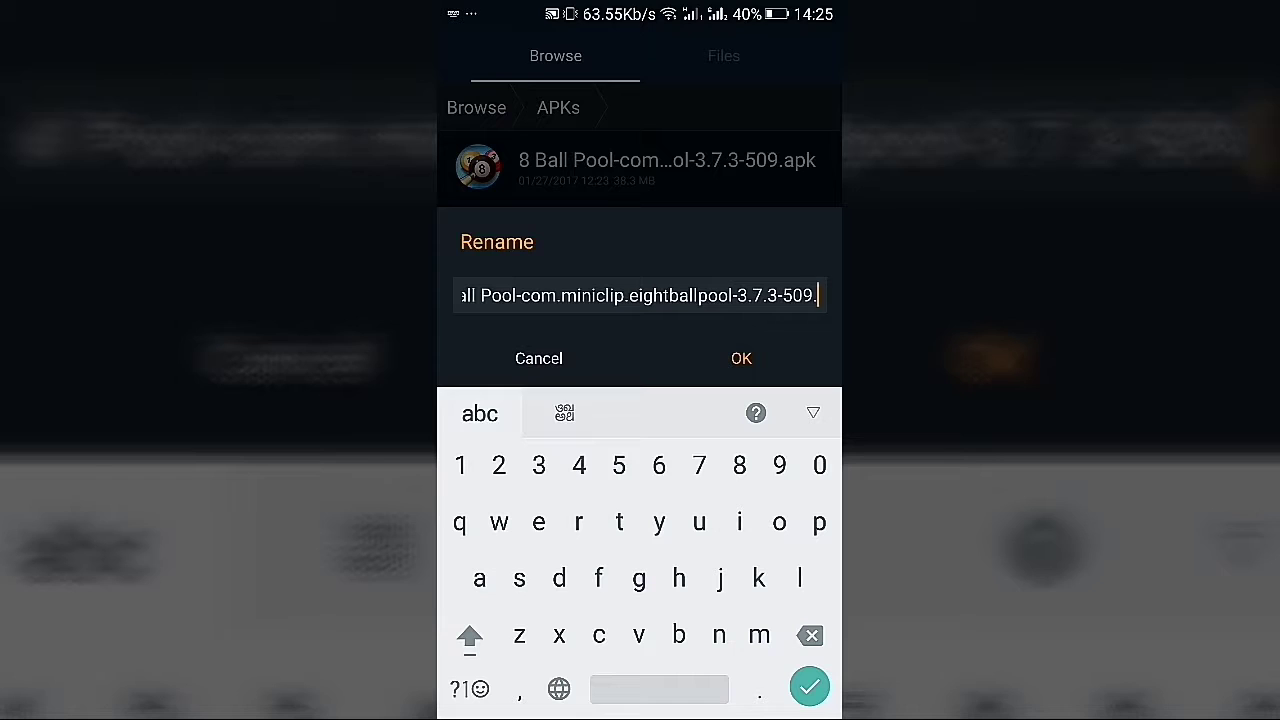
pyautogui.write('txt')
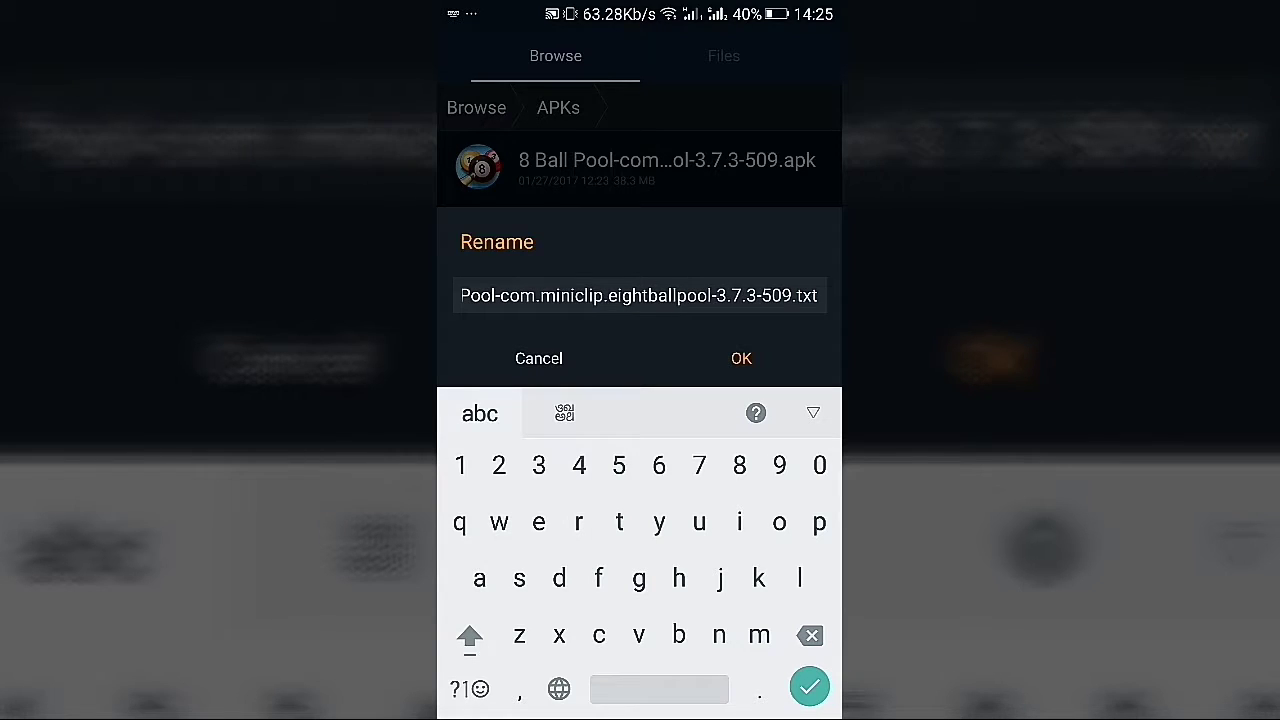
pyautogui.click(741, 358)
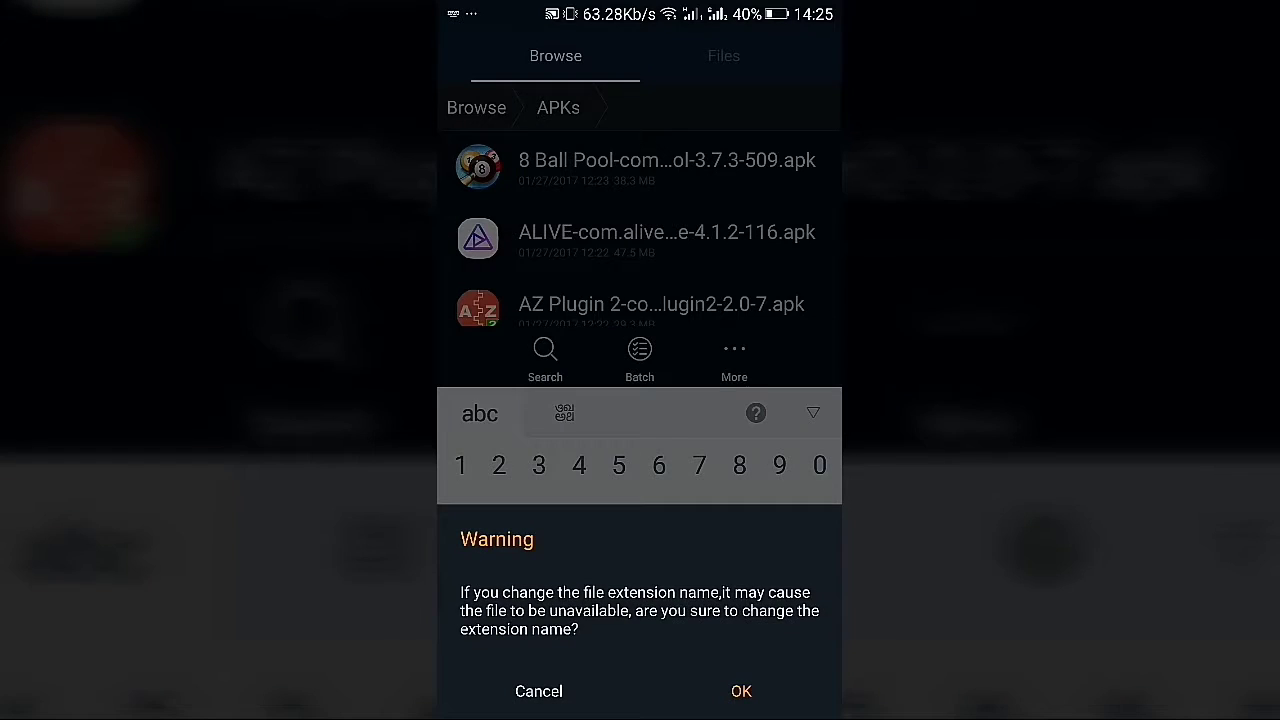
pyautogui.click(741, 691)
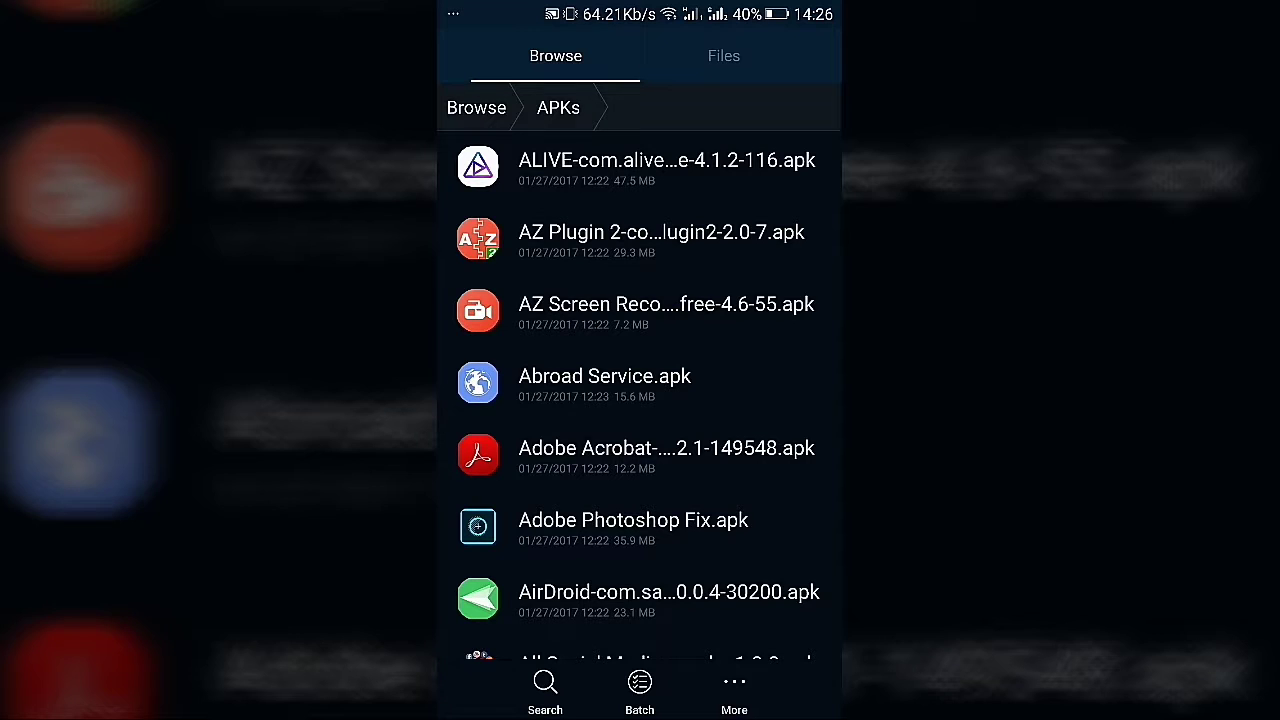
# - Find the 8 Ball Pool .txt file under Docs and choose to share it
pyautogui.press('Escape')
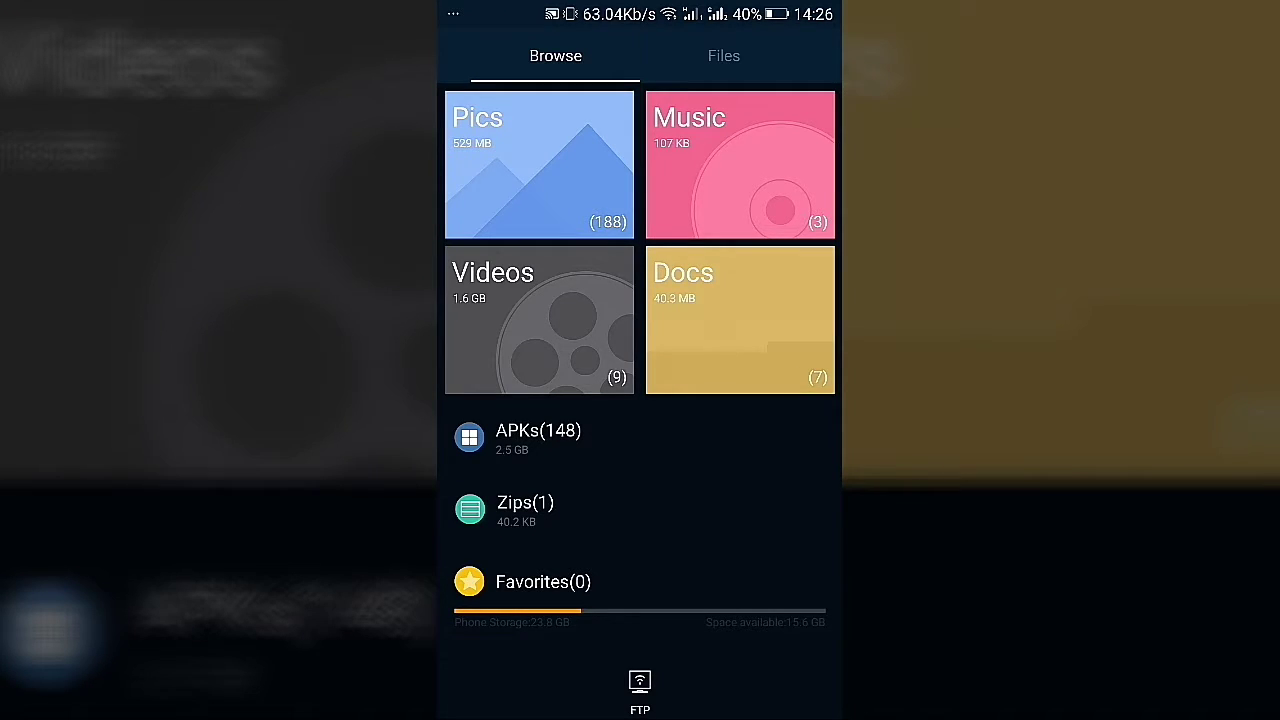
pyautogui.click(740, 320)
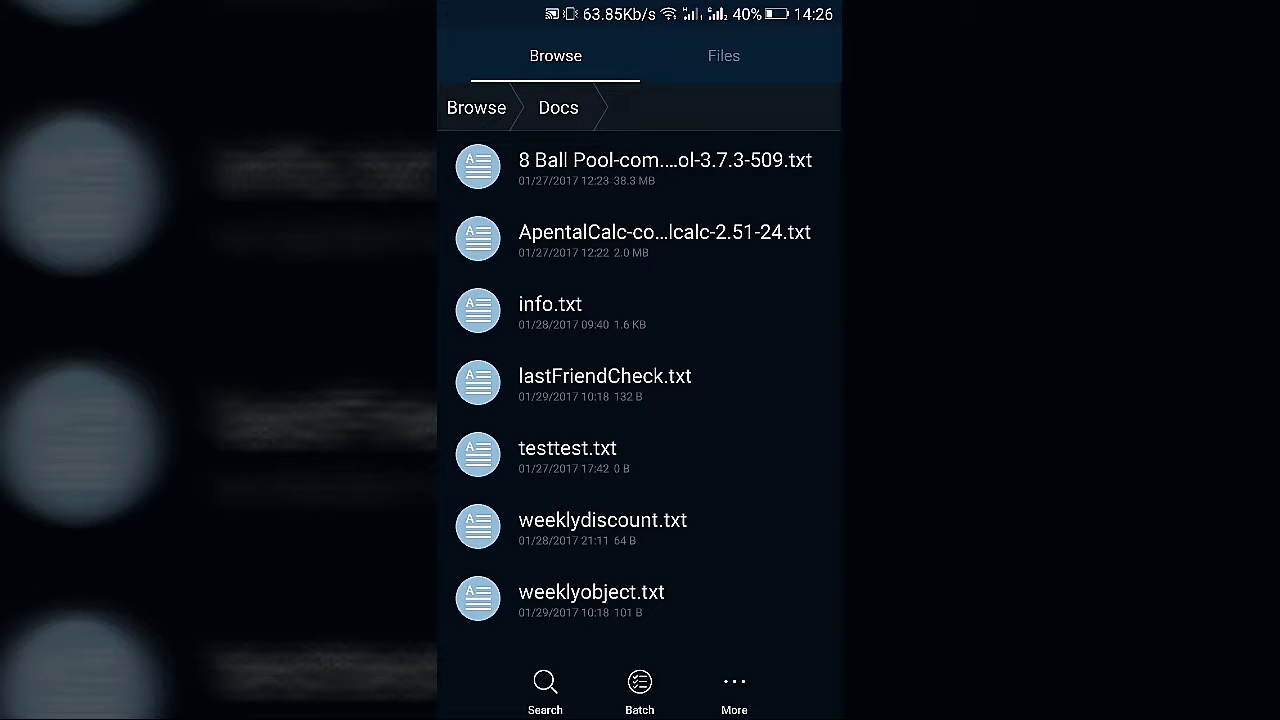
pyautogui.click(640, 168)
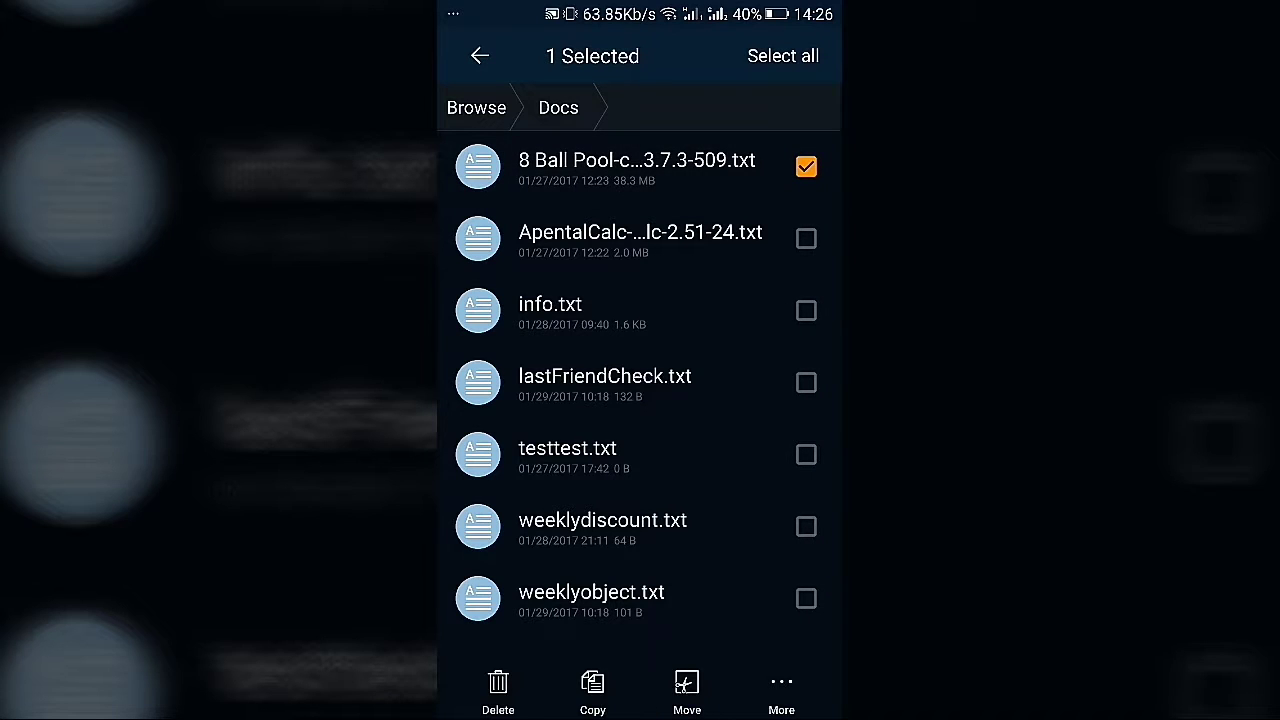
pyautogui.click(781, 690)
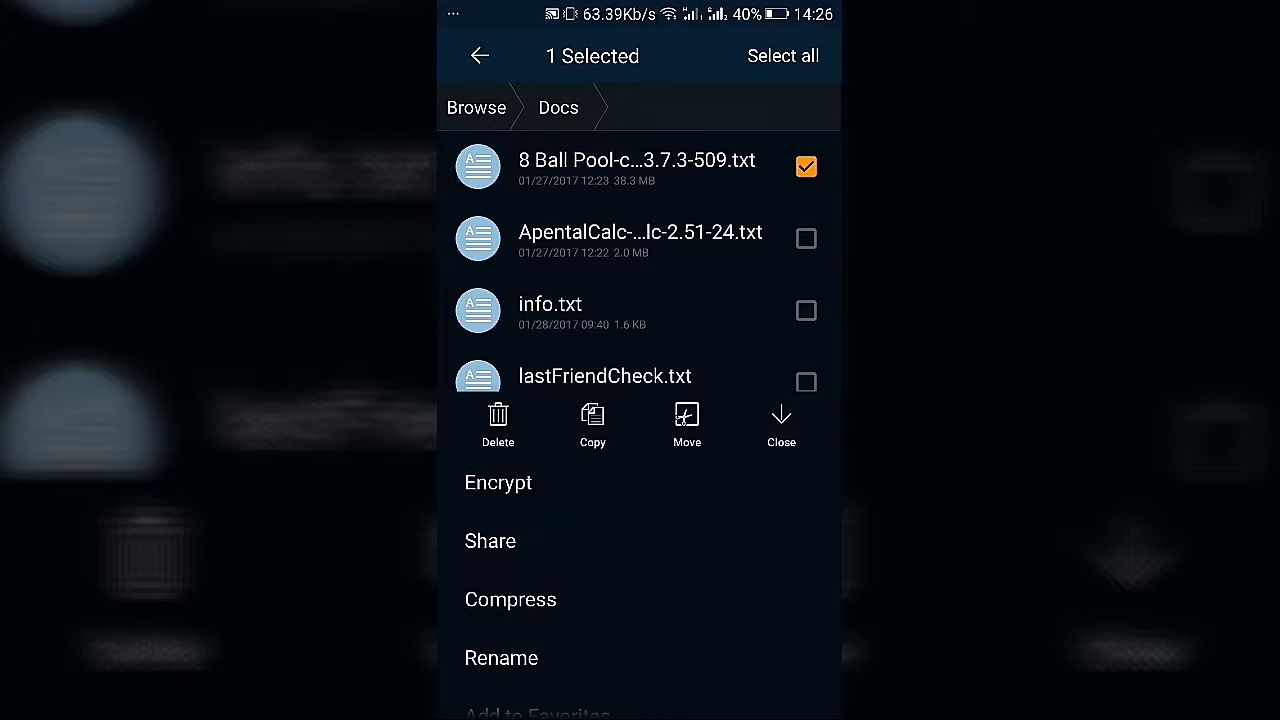
pyautogui.press('Escape')
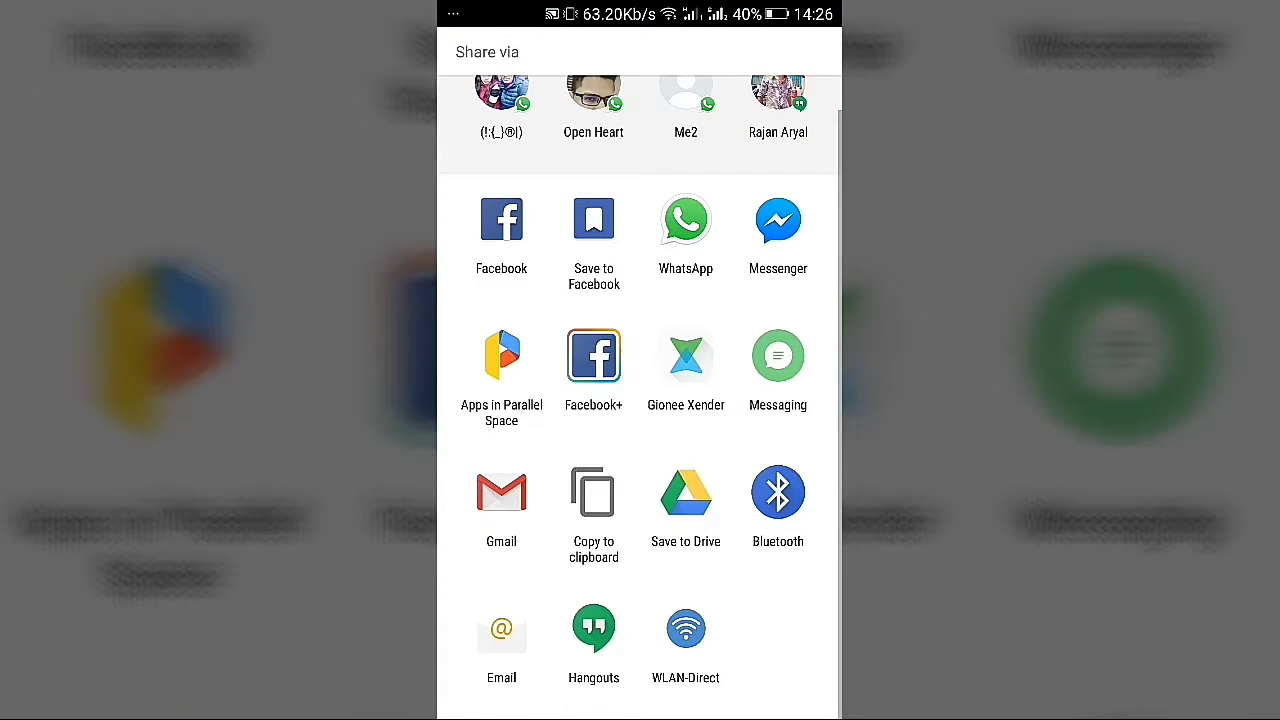
# - Send the 8 Ball Pool .txt file to a contact through WhatsApp
pyautogui.click(685, 225)
pyautogui.scroll(-2, 640, 400)
pyautogui.click(640, 228)
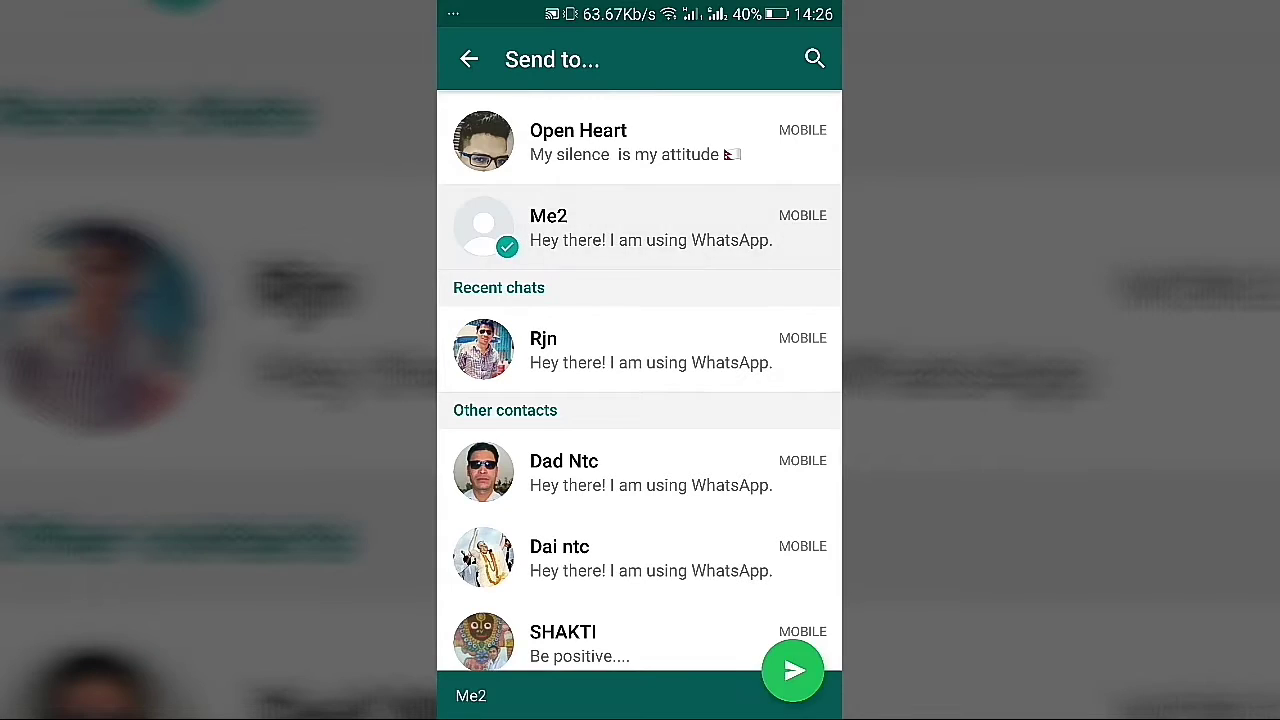
pyautogui.click(791, 666)
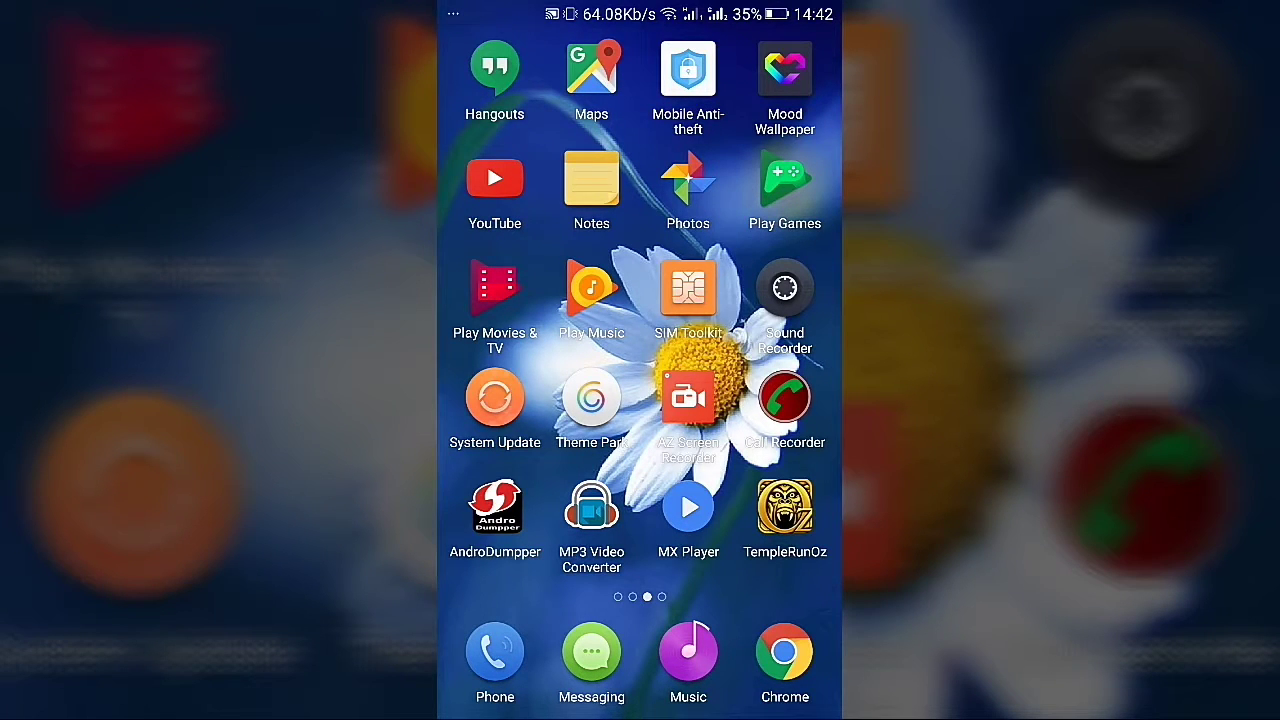
# - Reopen the file manager from the home screen and show the Docs category
pyautogui.moveTo(760, 420); pyautogui.dragTo(520, 420)
pyautogui.moveTo(760, 420); pyautogui.dragTo(520, 420)
pyautogui.moveTo(760, 420); pyautogui.dragTo(520, 420)
pyautogui.click(495, 400)
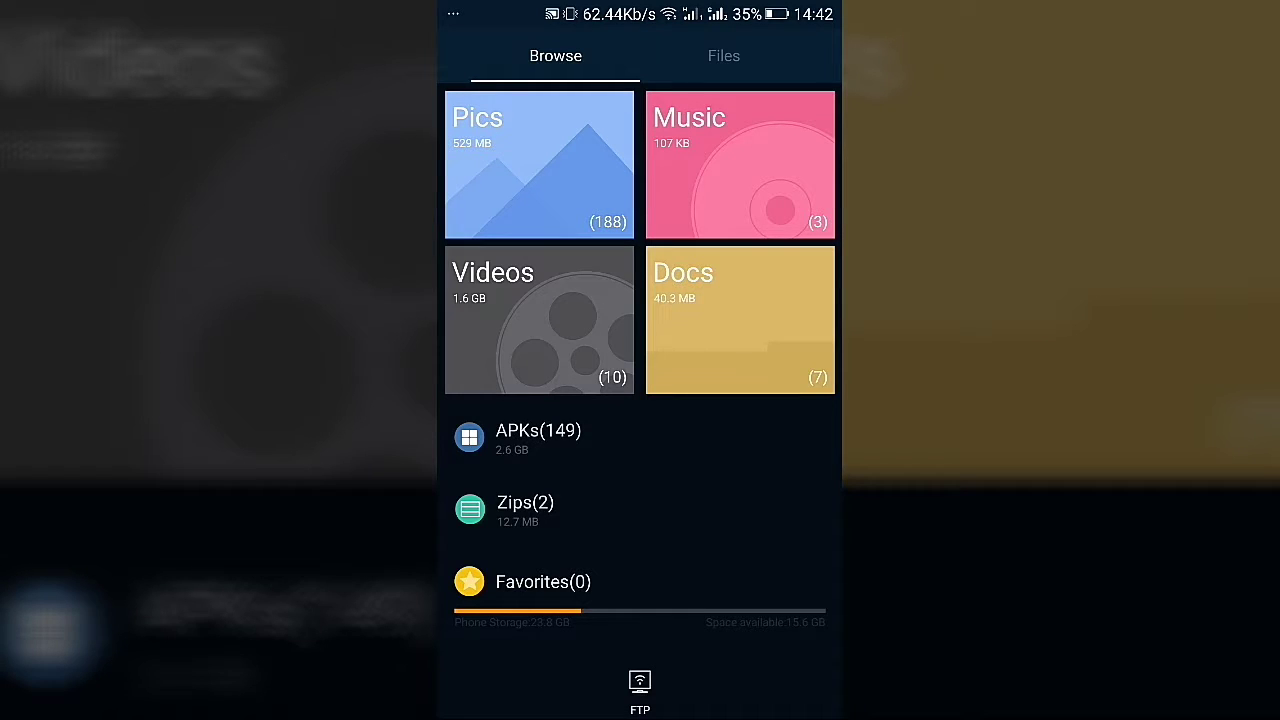
pyautogui.click(740, 320)
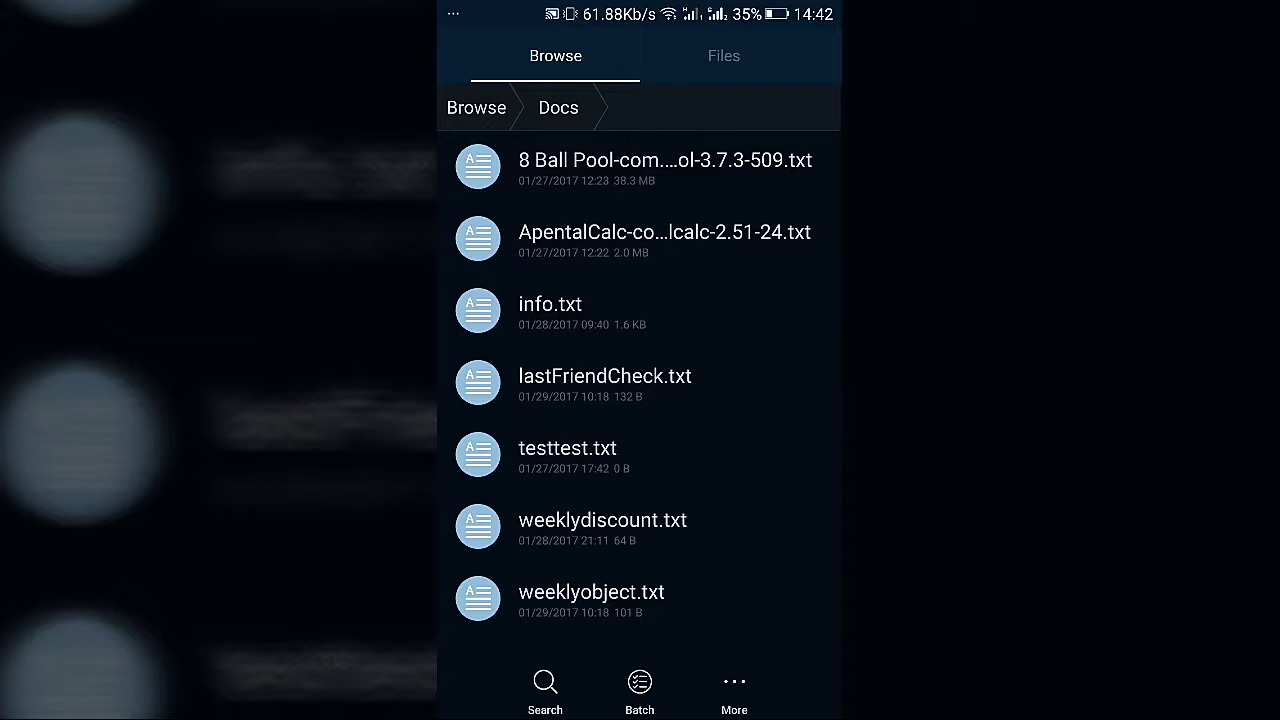
# - Rename the 8 Ball Pool file from .txt back to .apk, accepting the extension warning
pyautogui.click(640, 166)
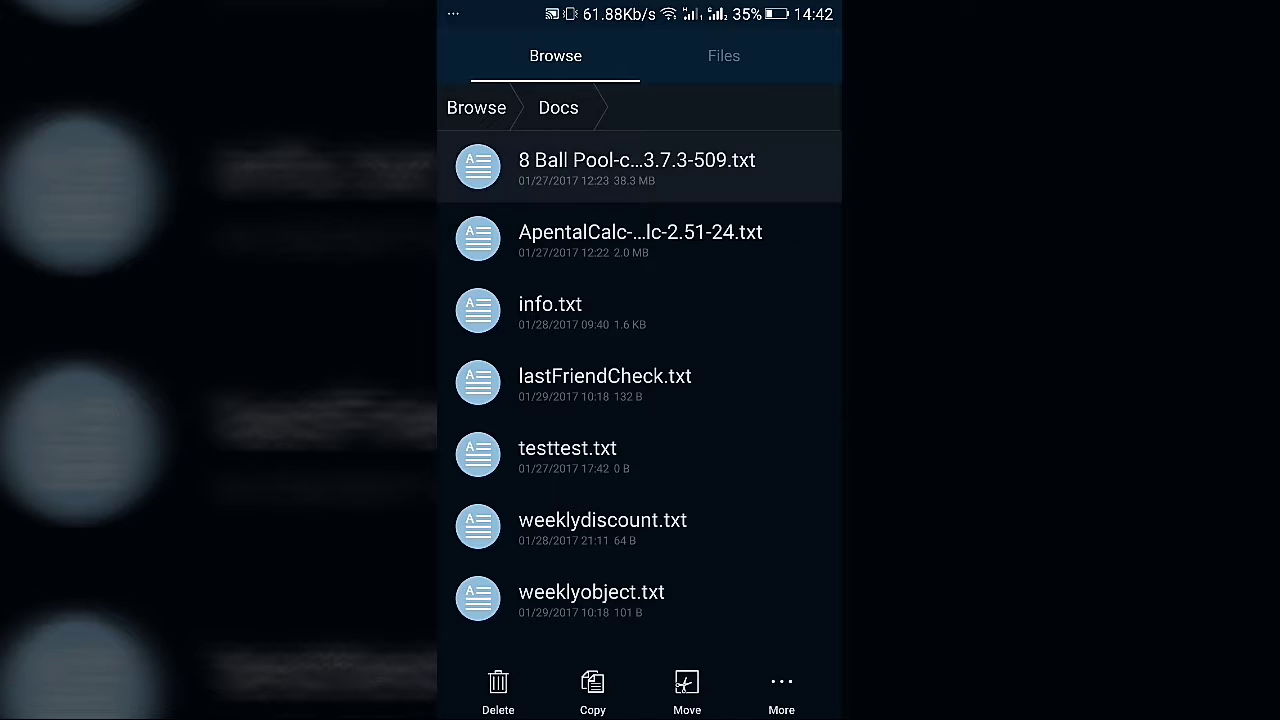
pyautogui.click(781, 690)
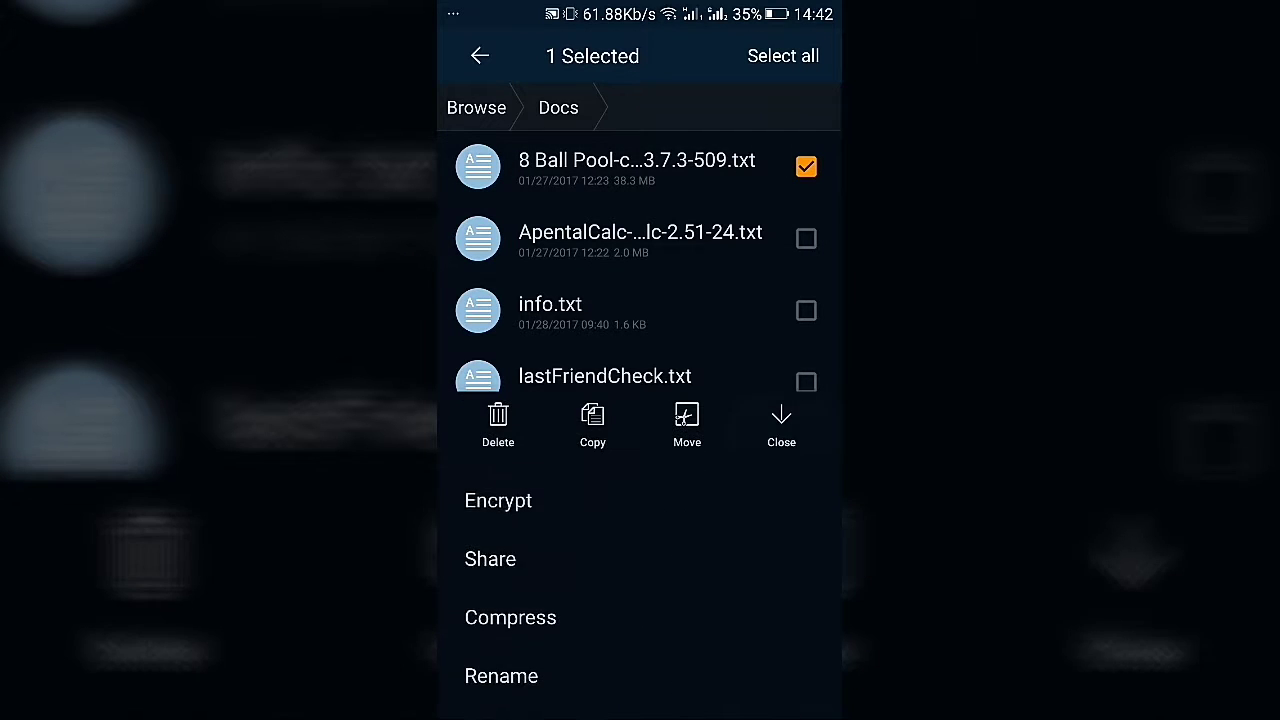
pyautogui.click(501, 658)
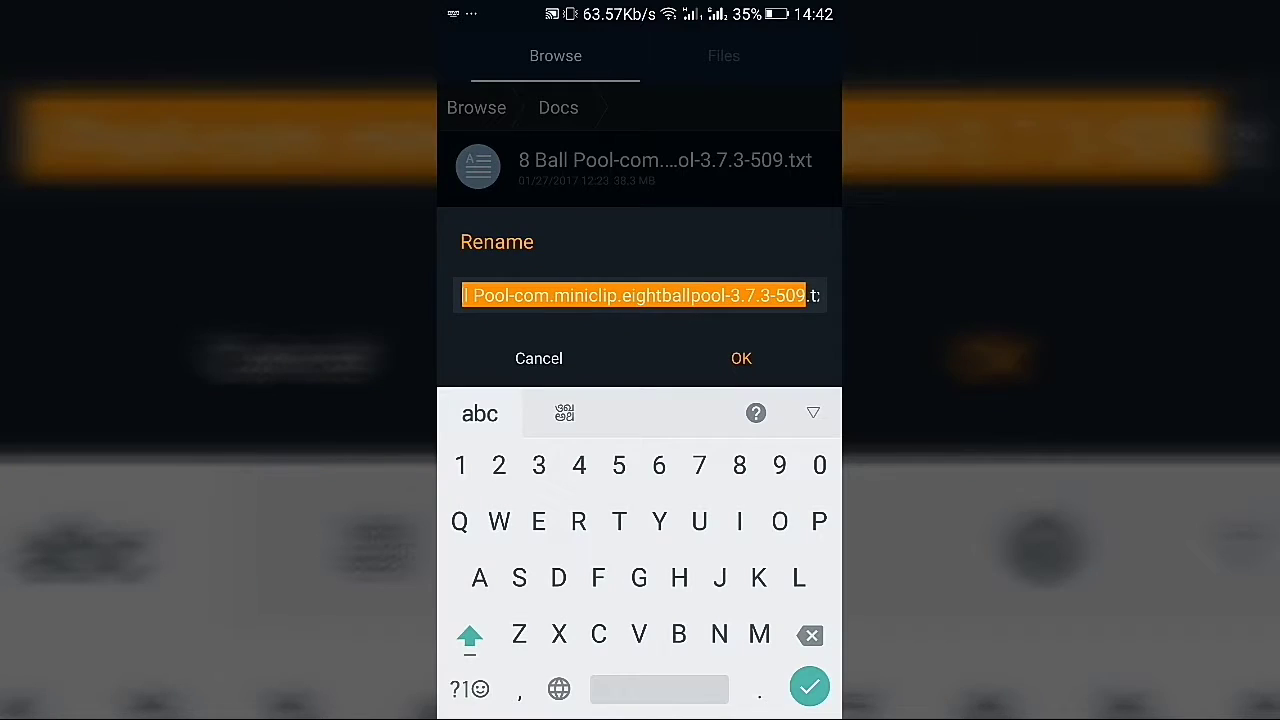
pyautogui.click(818, 295)
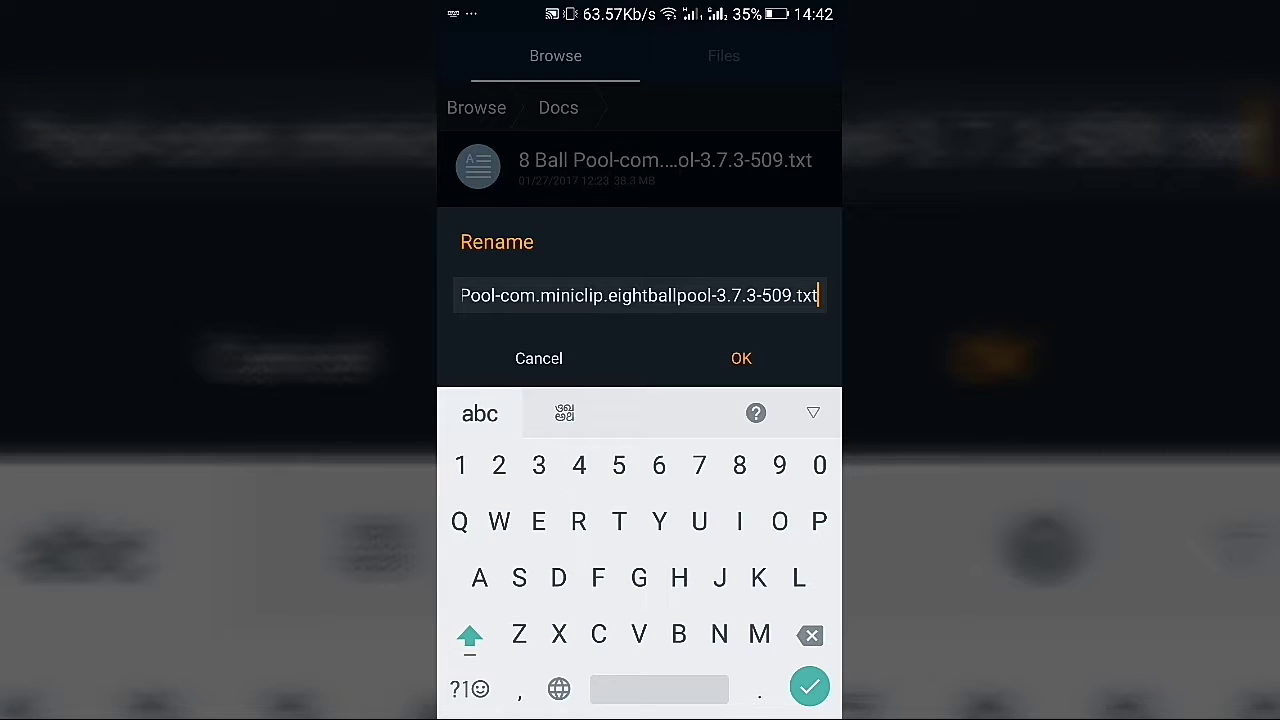
pyautogui.click(818, 295)
pyautogui.press('BackSpace')
pyautogui.press('BackSpace')
pyautogui.press('BackSpace')
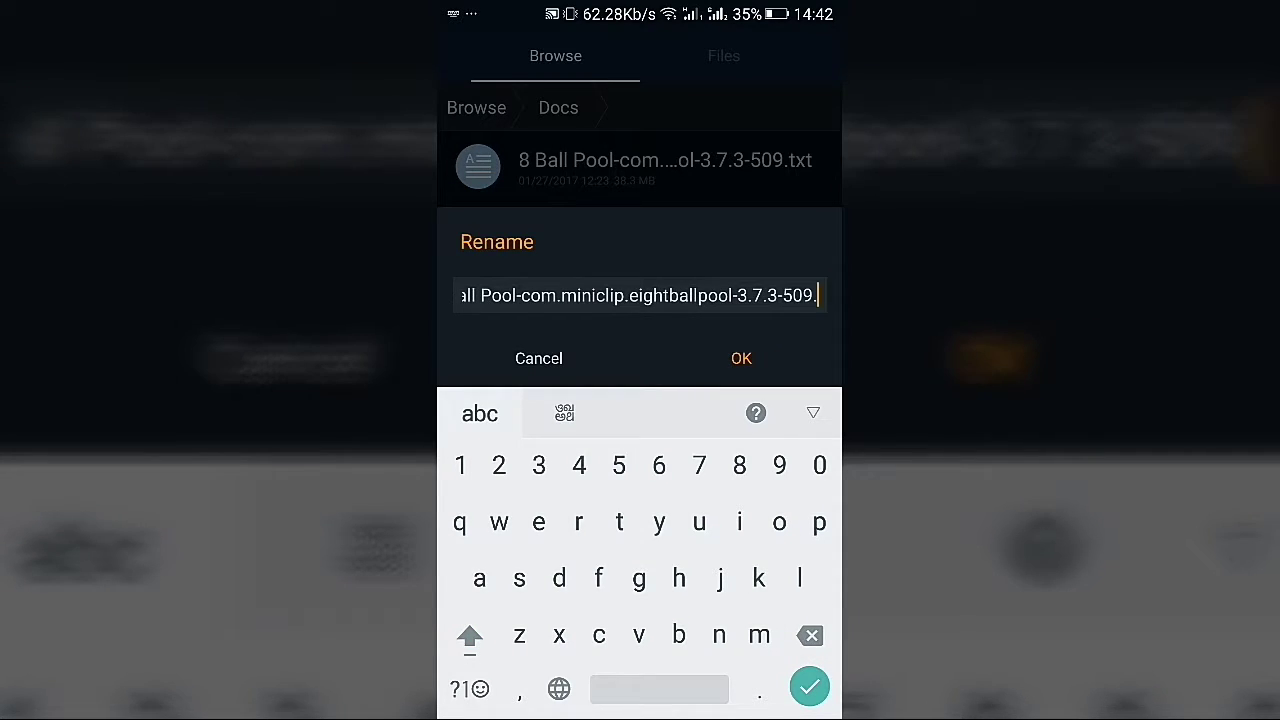
pyautogui.write('apk')
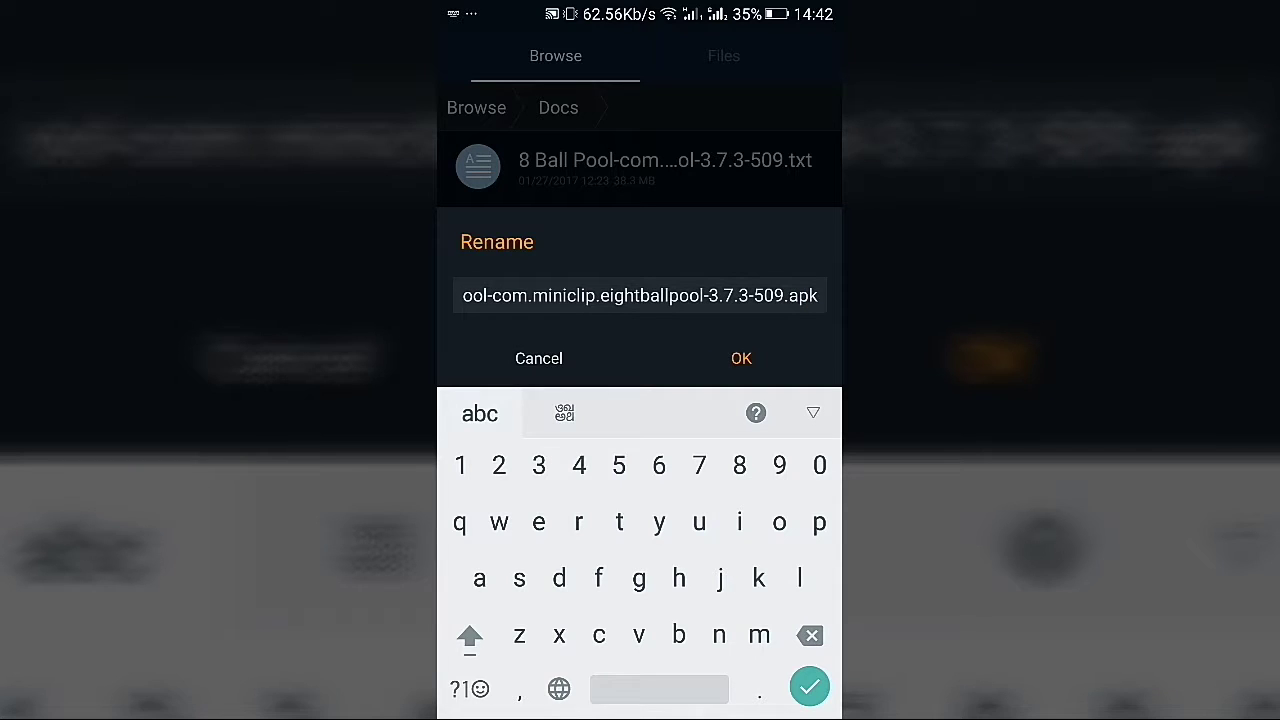
pyautogui.click(741, 358)
pyautogui.click(741, 691)
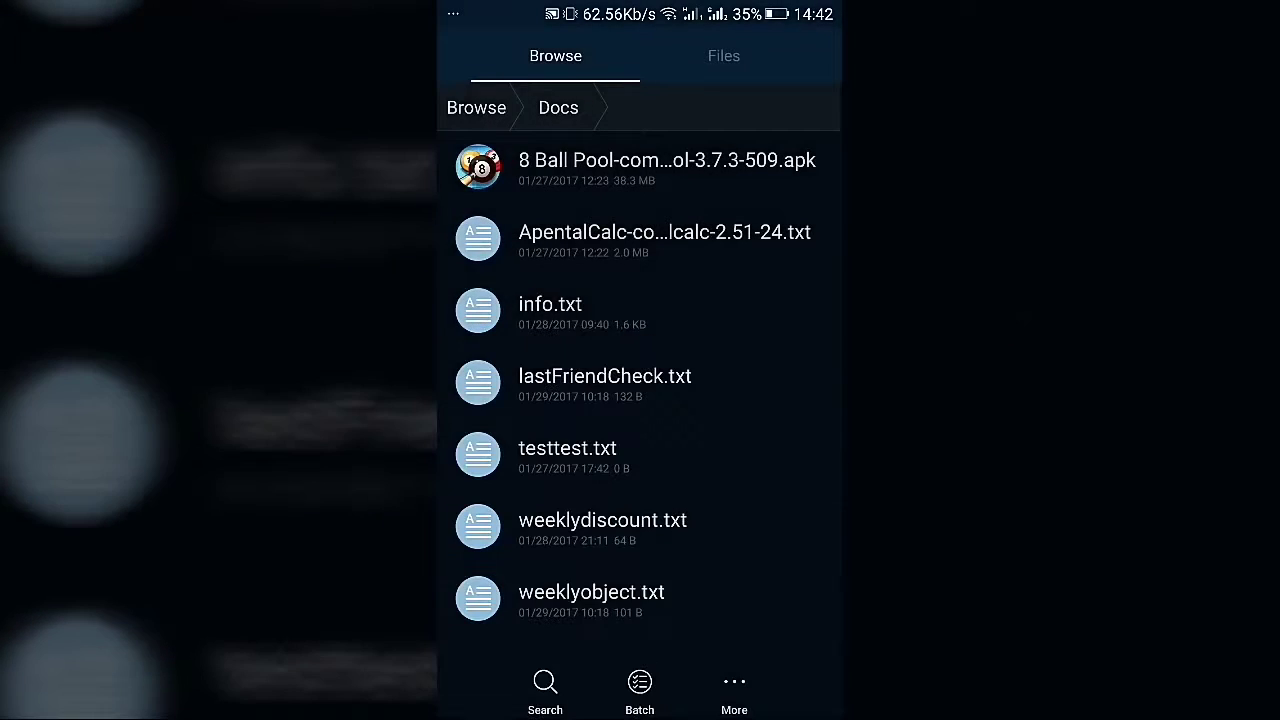
# - Open the 8 Ball Pool APK from the APKs list, then dismiss its install prompt
pyautogui.click(476, 107)
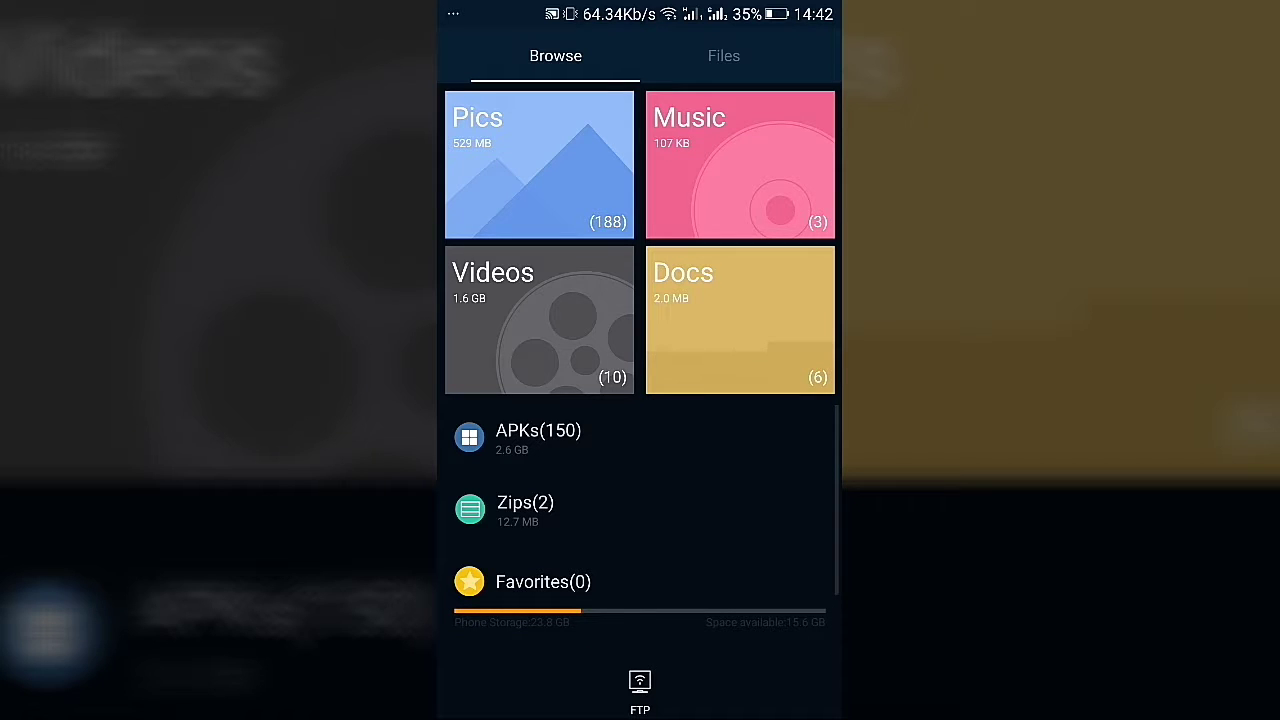
pyautogui.click(538, 437)
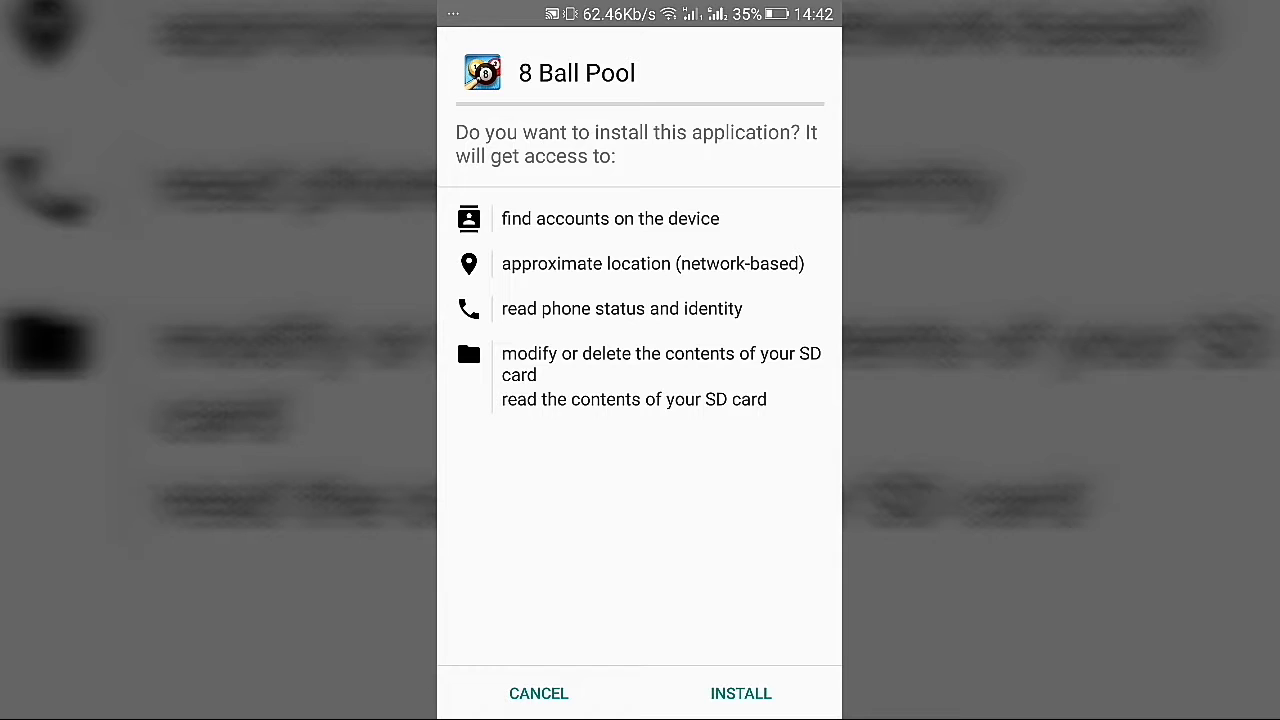
pyautogui.press('Escape')
pyautogui.press('Escape')
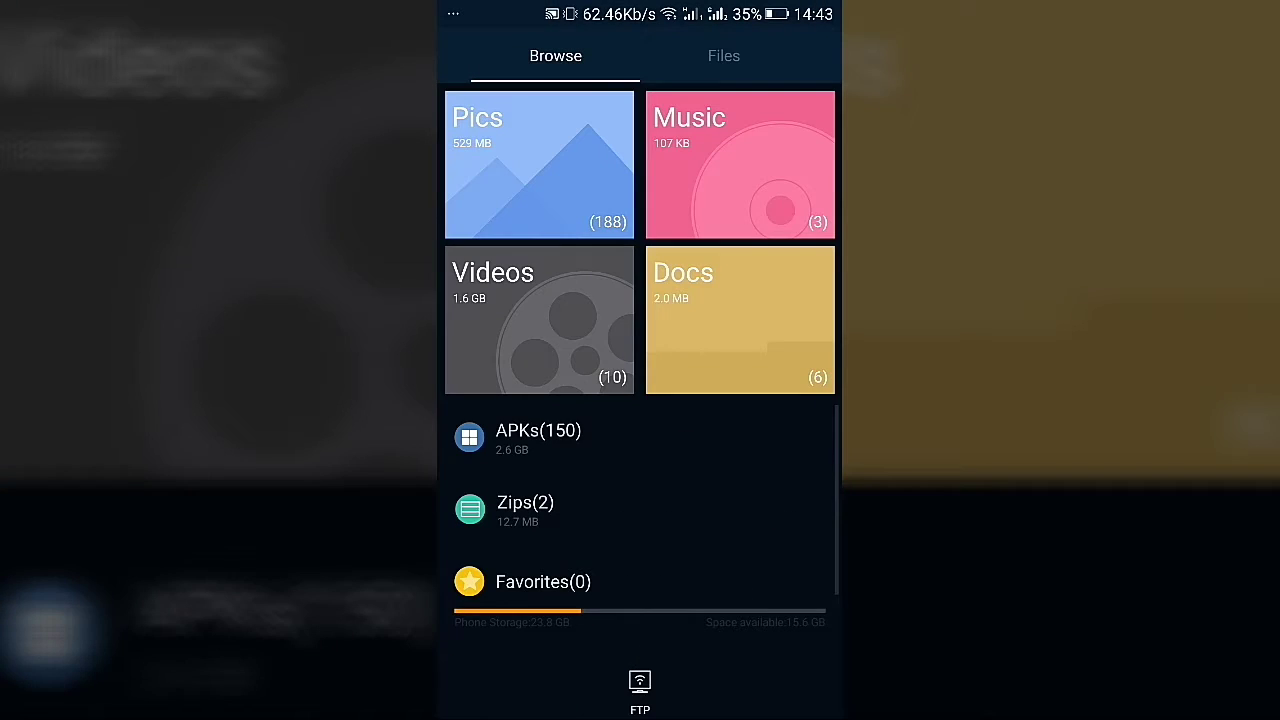
pyautogui.press('Escape')
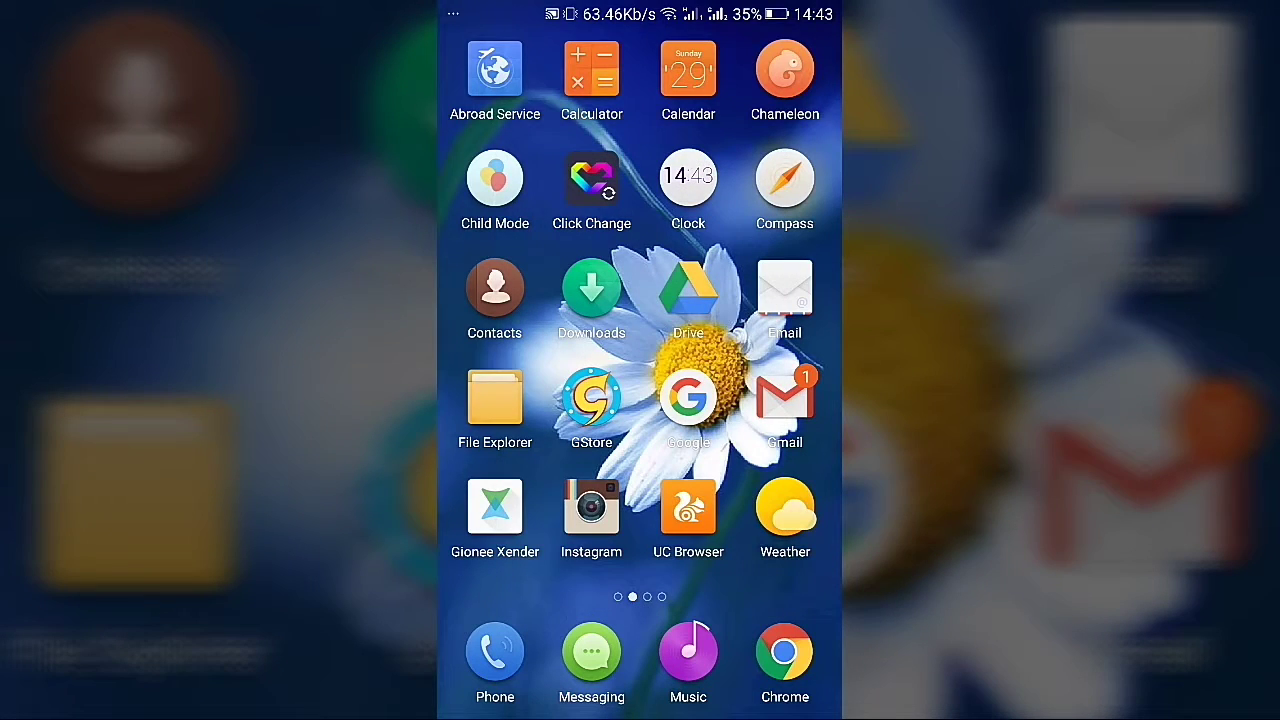
# - Swipe to the last home screen page, which holds only the Studio app
pyautogui.moveTo(760, 400); pyautogui.dragTo(520, 400)
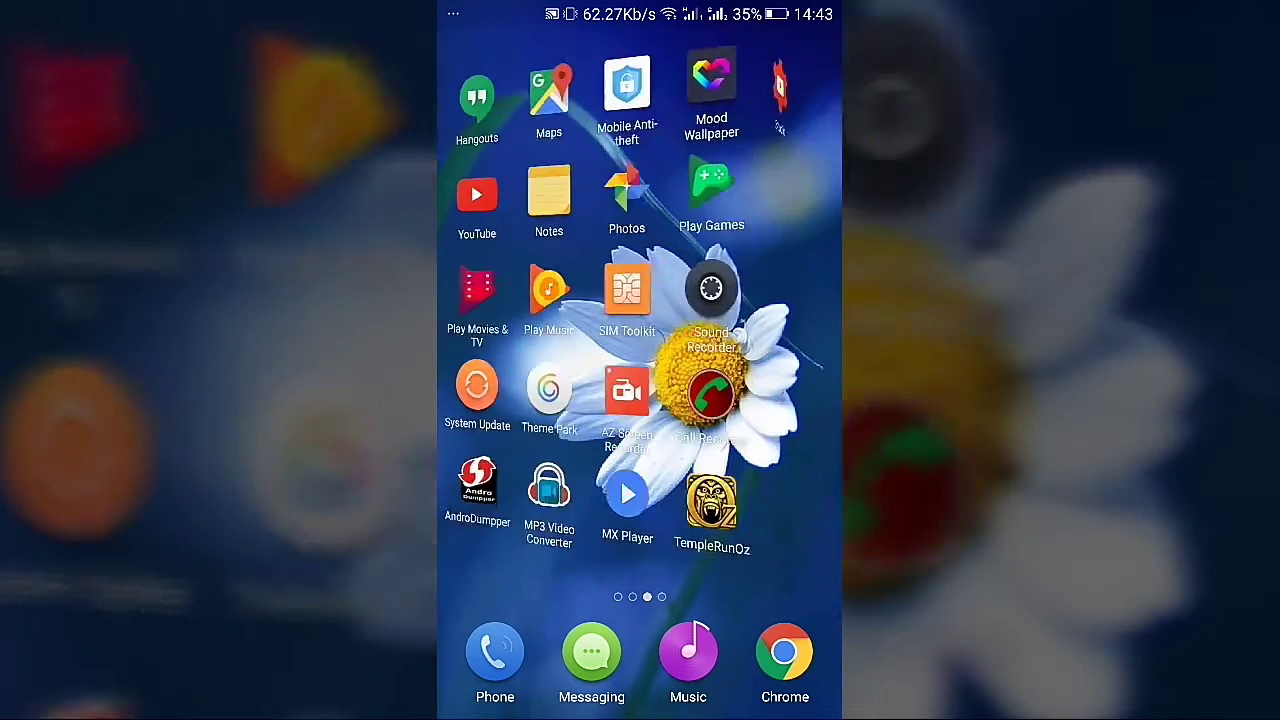
pyautogui.moveTo(760, 400); pyautogui.dragTo(520, 400)
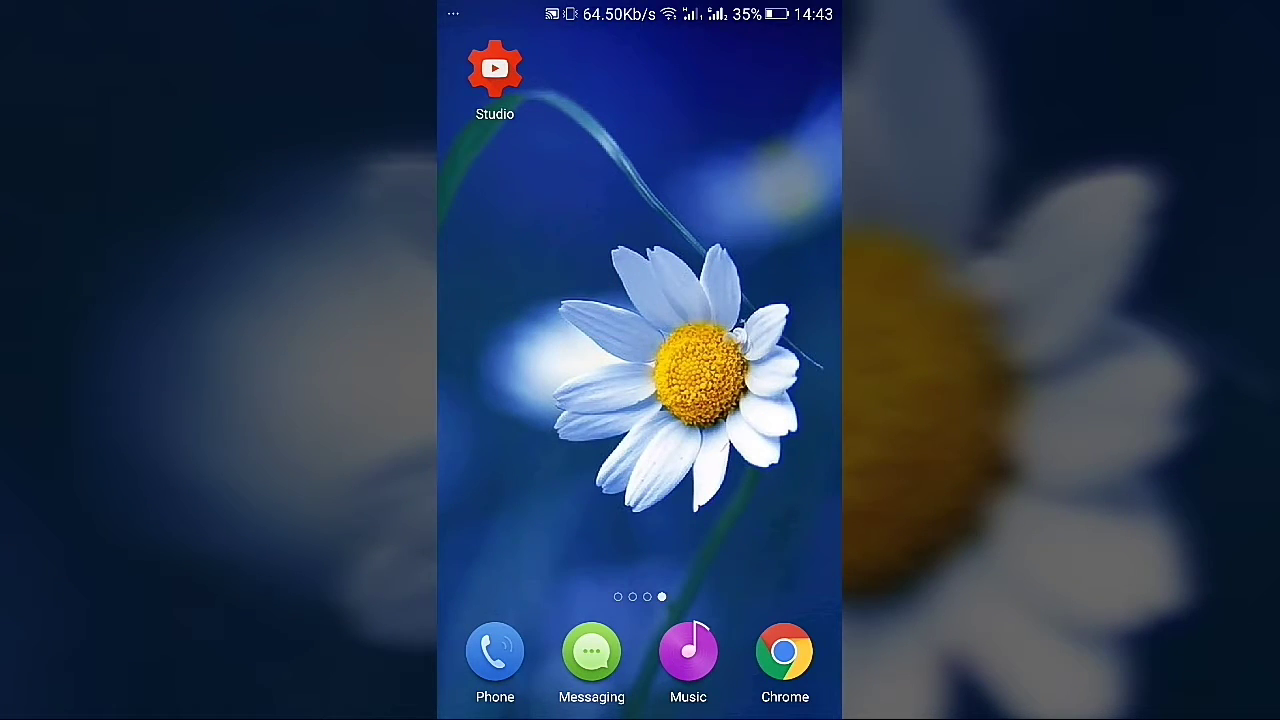